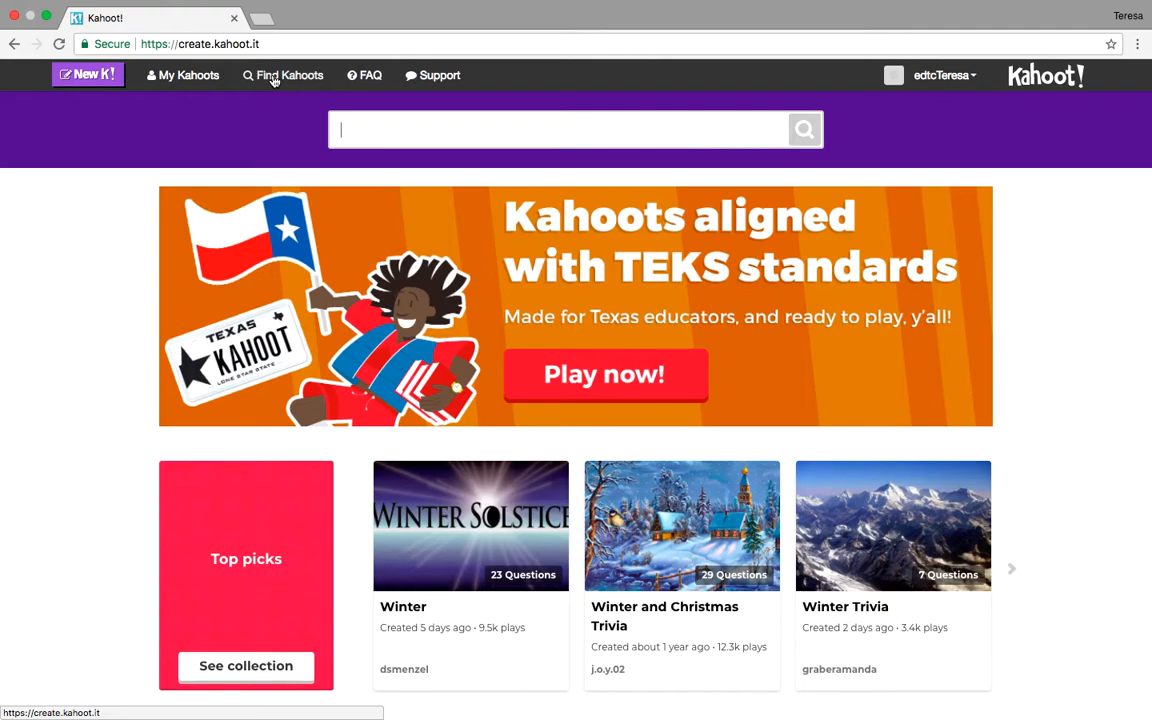
# - Search the public kahoots for "skele" and choose the suggested topic Skeletal System
pyautogui.click(355, 129)
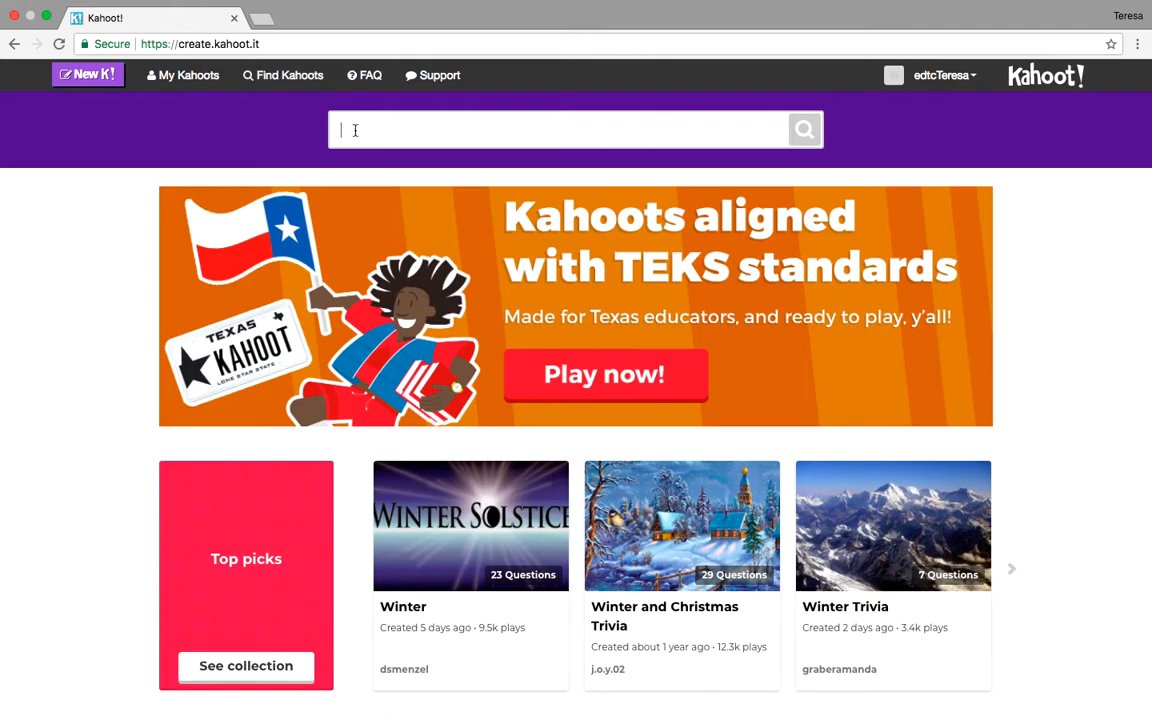
pyautogui.write('skel')
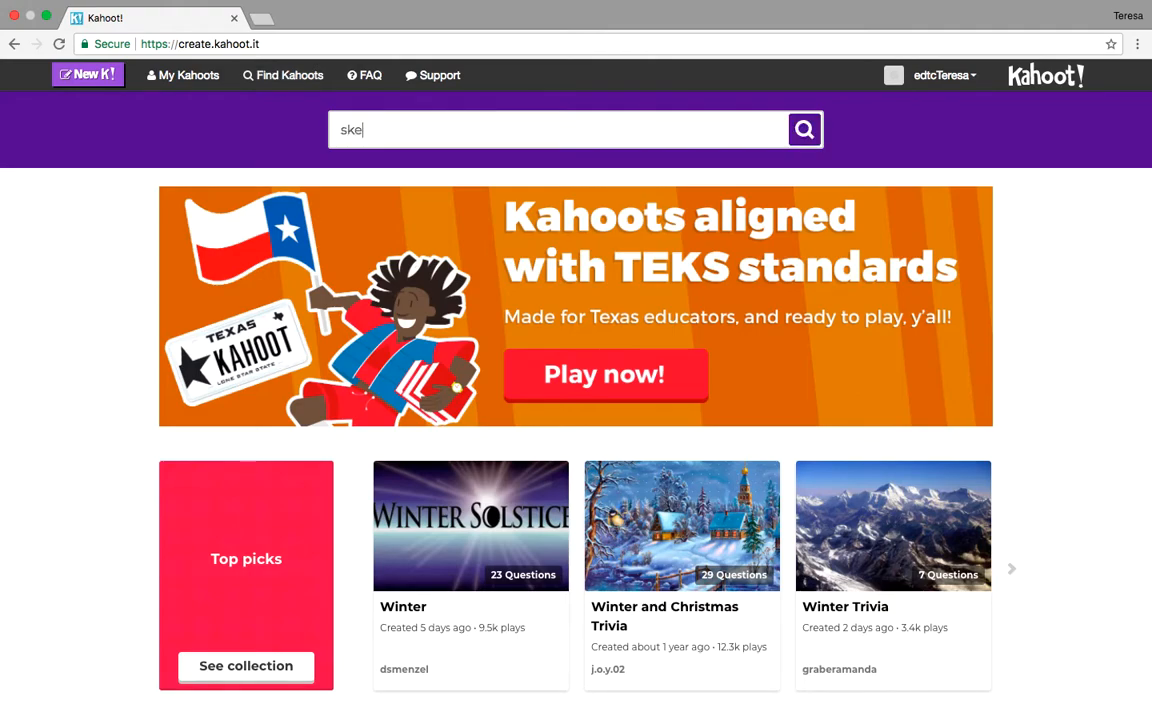
pyautogui.write('e')
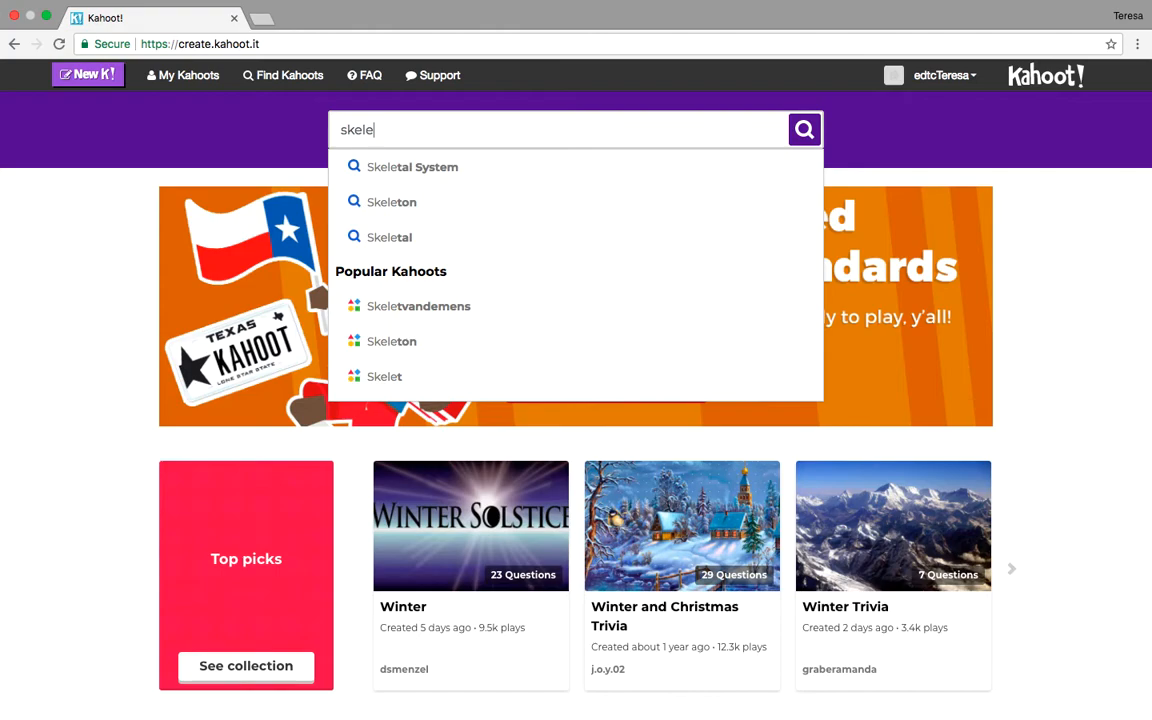
pyautogui.click(394, 172)
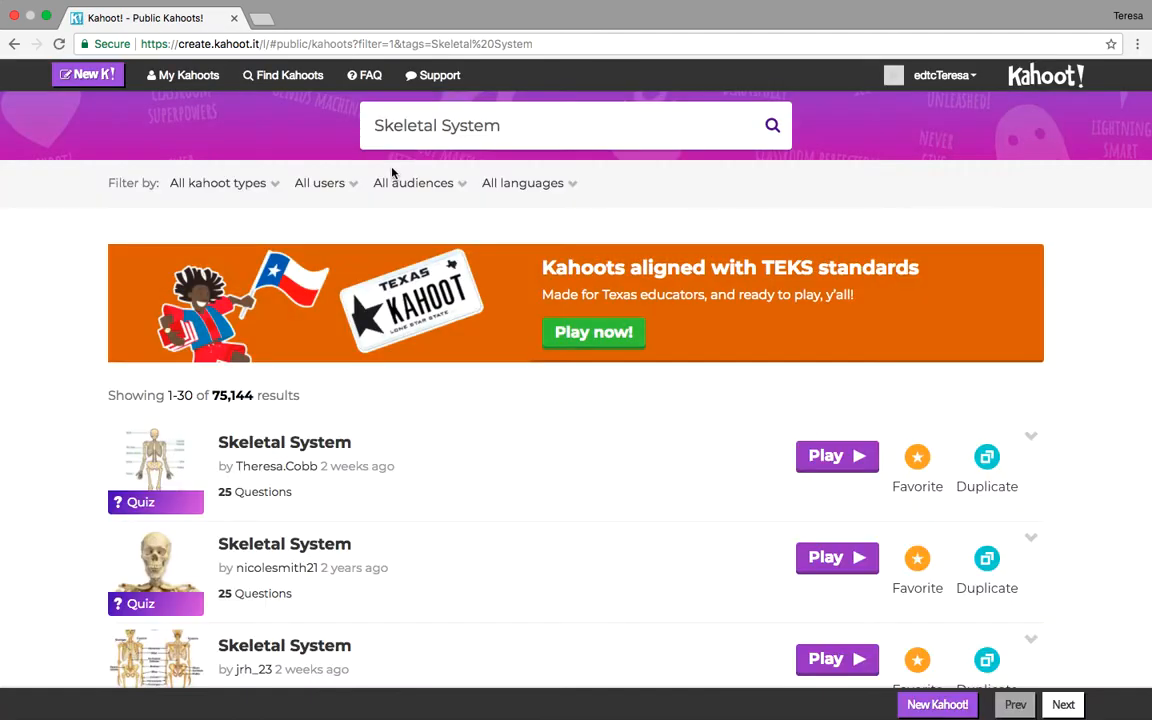
# - Browse the search results and open the details of the 25-question Skeletal System quiz with the skull thumbnail
pyautogui.scroll(-3, 52, 373)
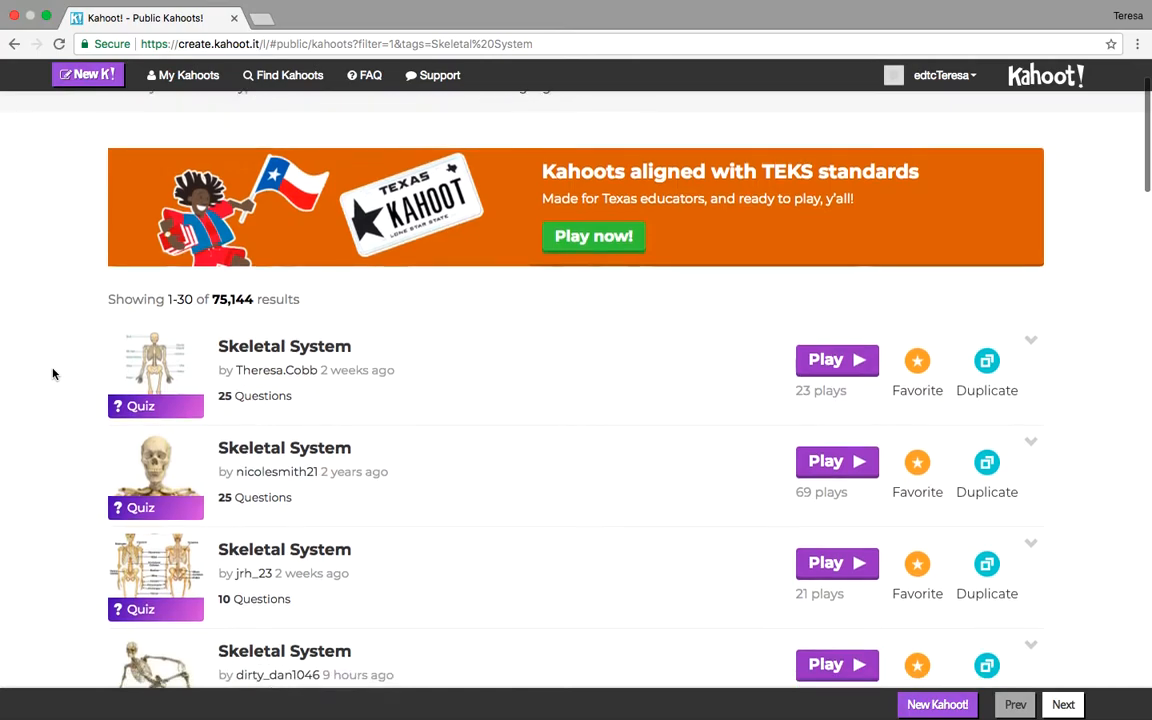
pyautogui.scroll(-5, 52, 373)
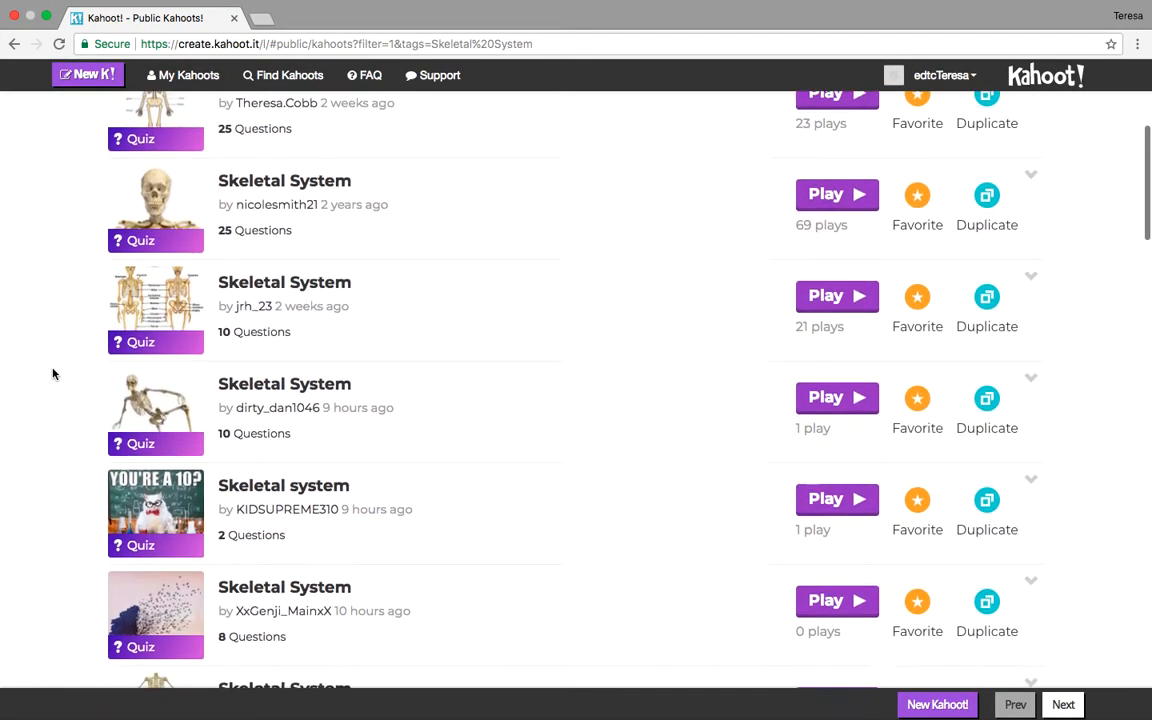
pyautogui.scroll(-2, 53, 373)
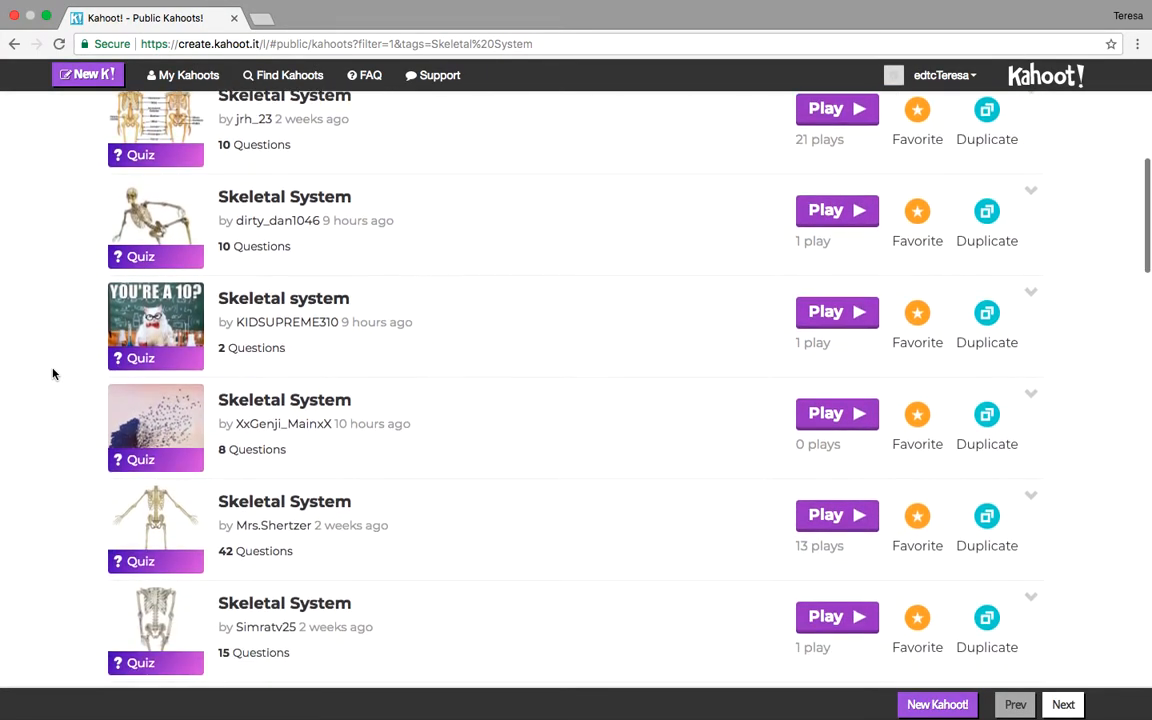
pyautogui.scroll(3, 53, 373)
pyautogui.scroll(2, 53, 373)
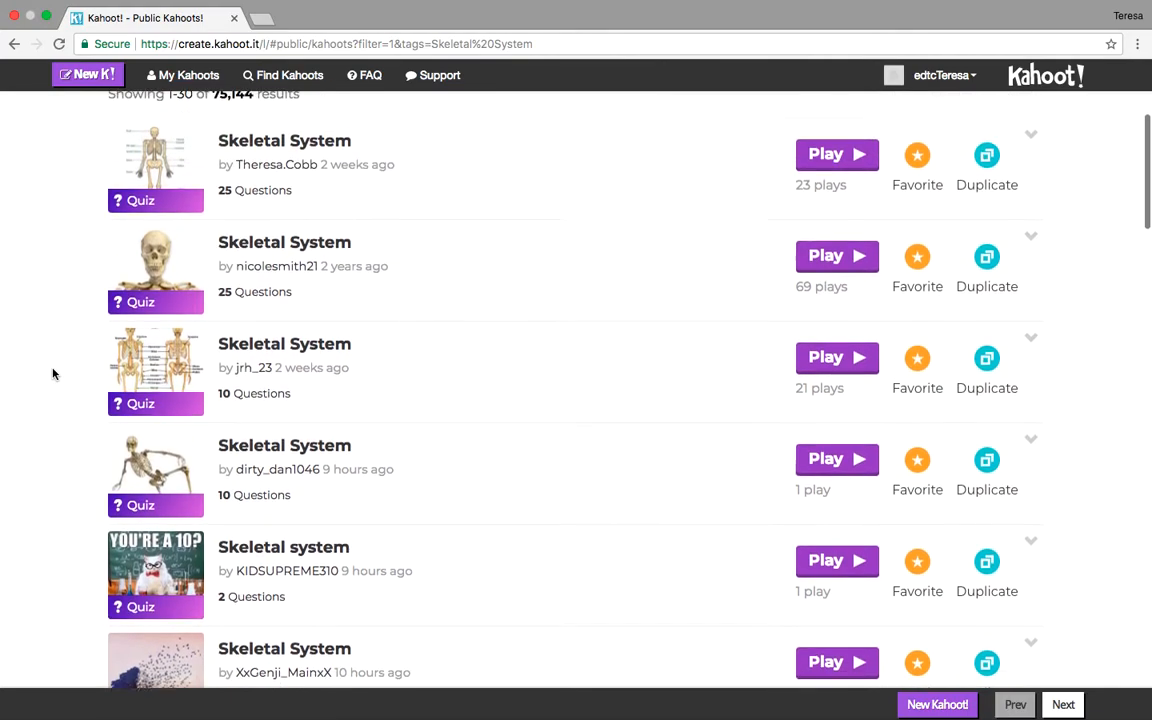
pyautogui.scroll(1, 53, 373)
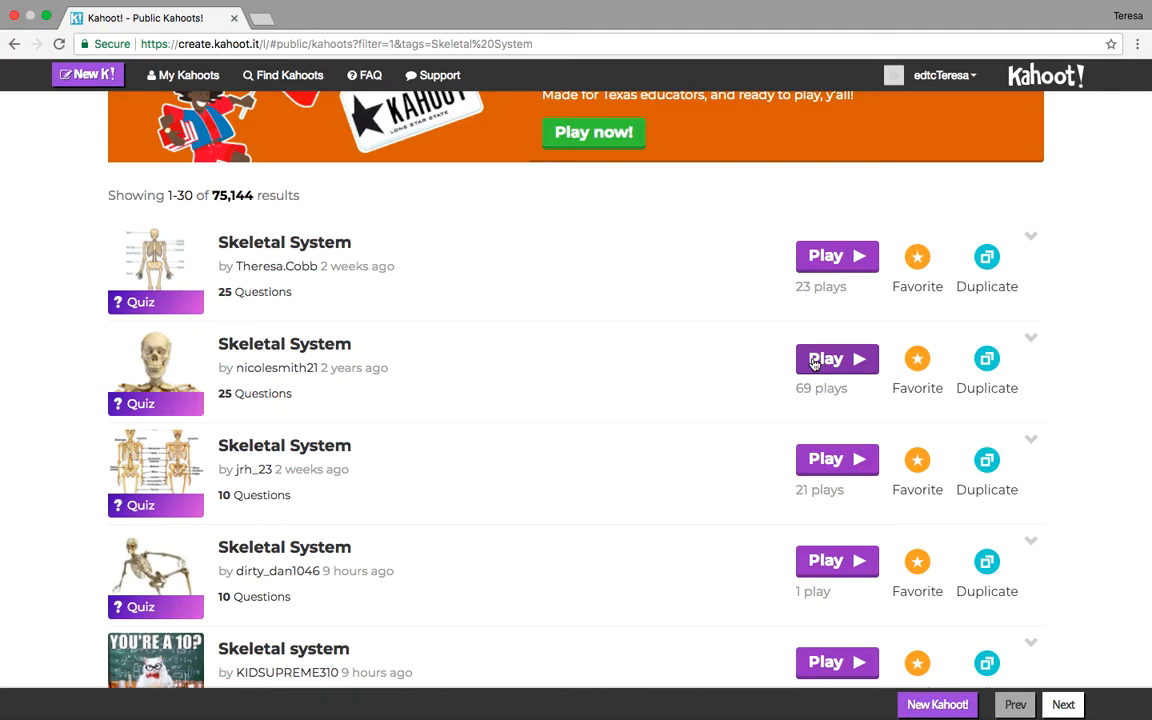
pyautogui.click(320, 346)
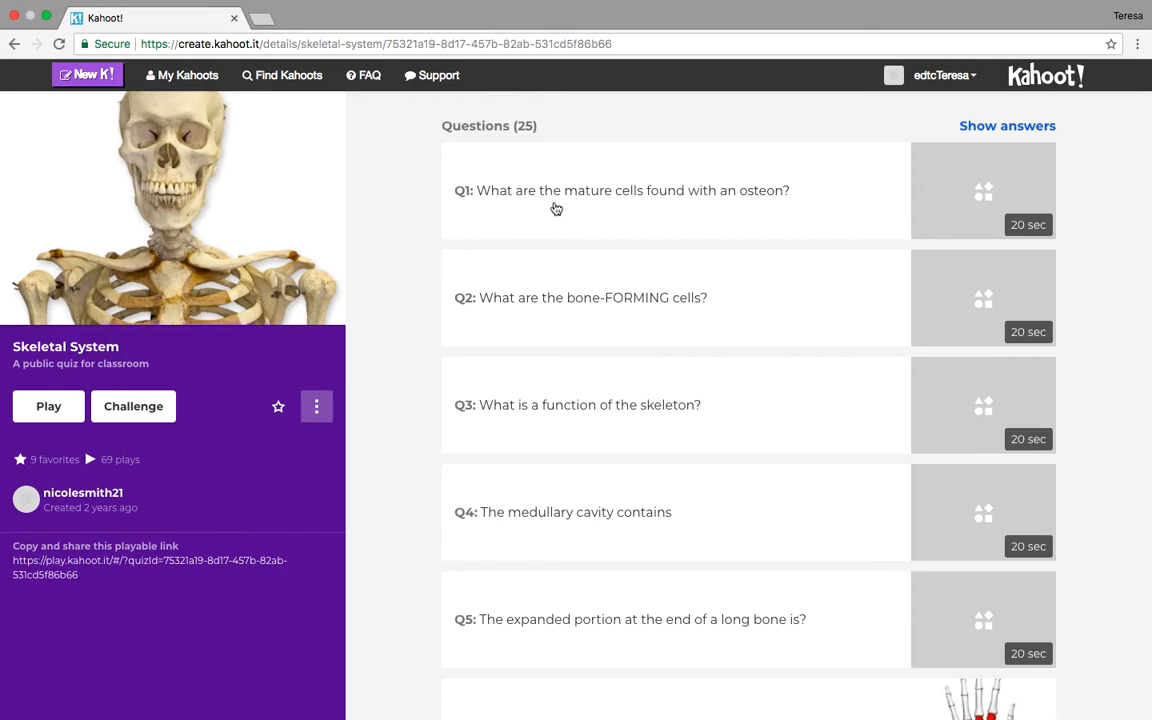
# - Review the quiz's question list and reveal the answer choices for Q1, about the mature cells found with an osteon
pyautogui.scroll(-3, 556, 208)
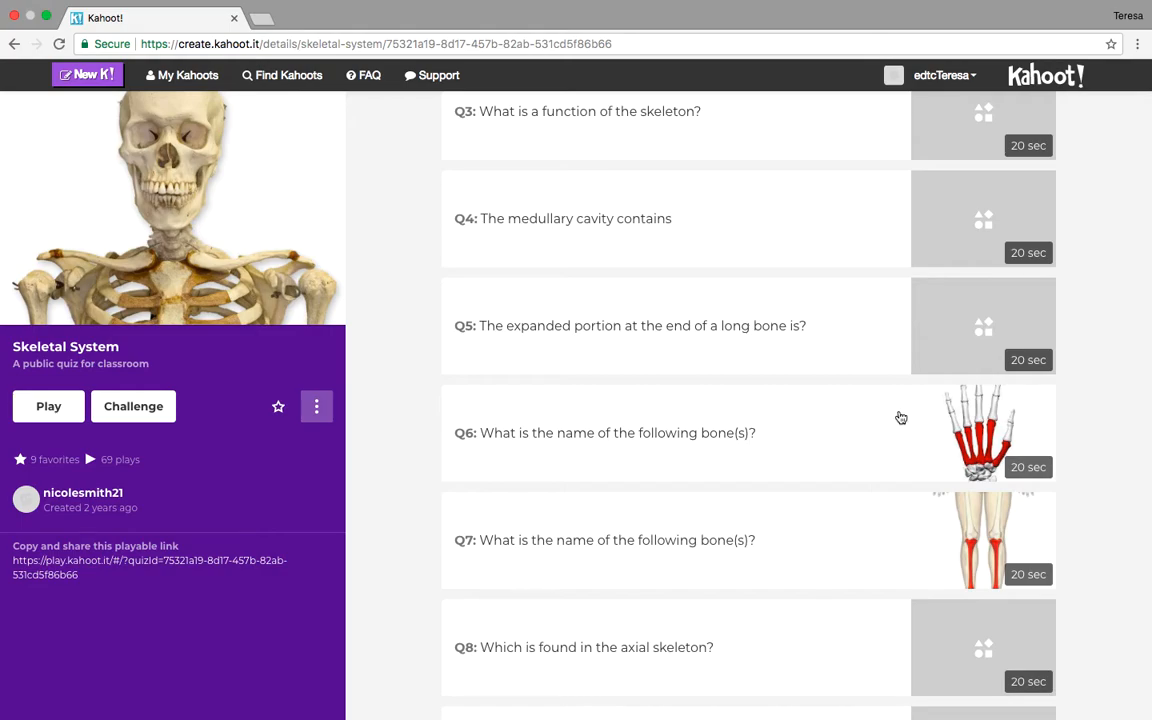
pyautogui.scroll(3, 866, 378)
pyautogui.scroll(1, 866, 378)
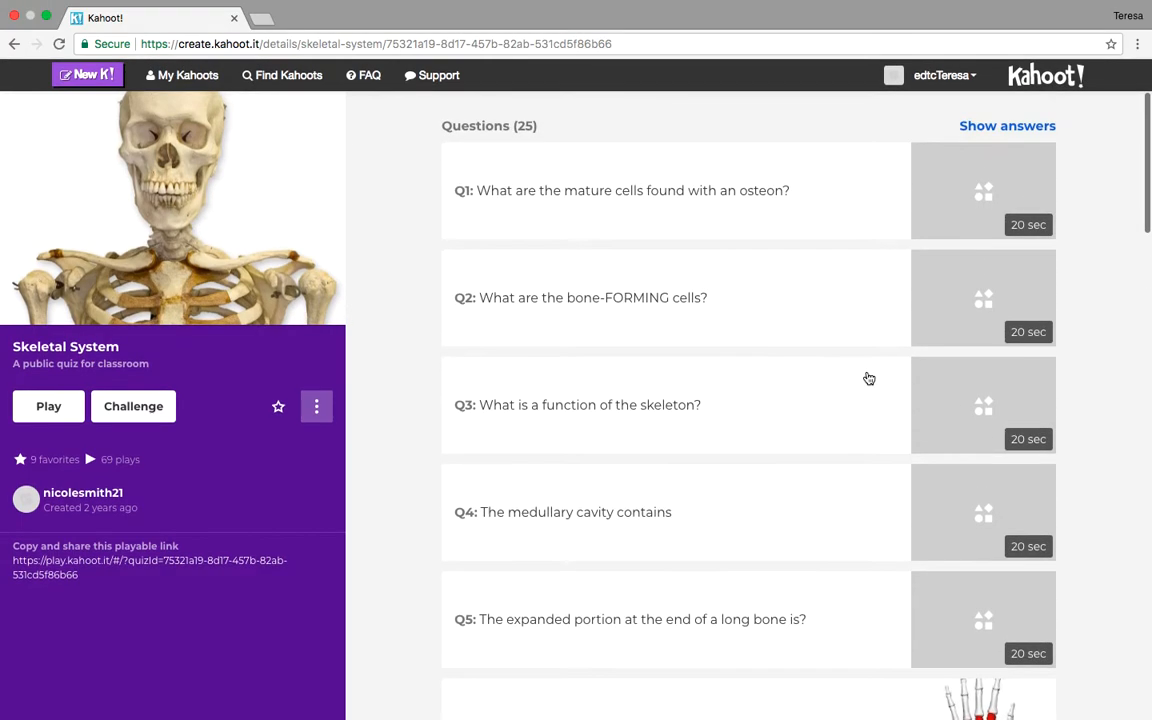
pyautogui.click(659, 197)
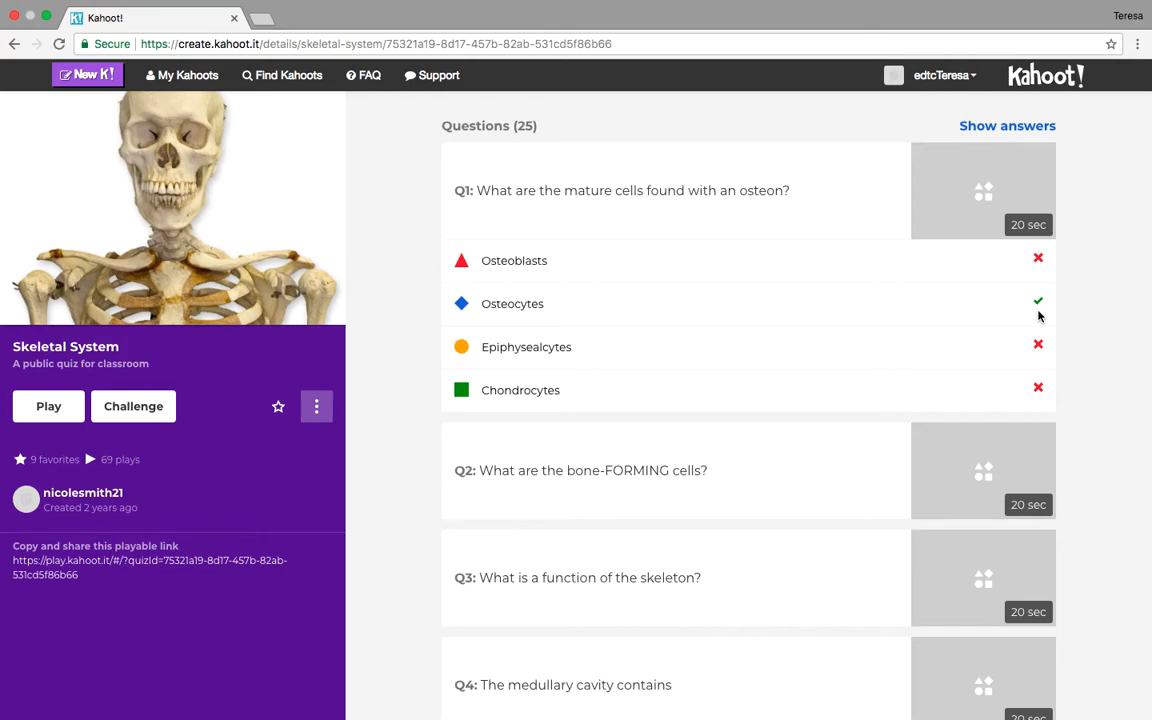
# - Return to the search results and duplicate the Skeletal System quiz with the skull thumbnail into the account
pyautogui.click(15, 44)
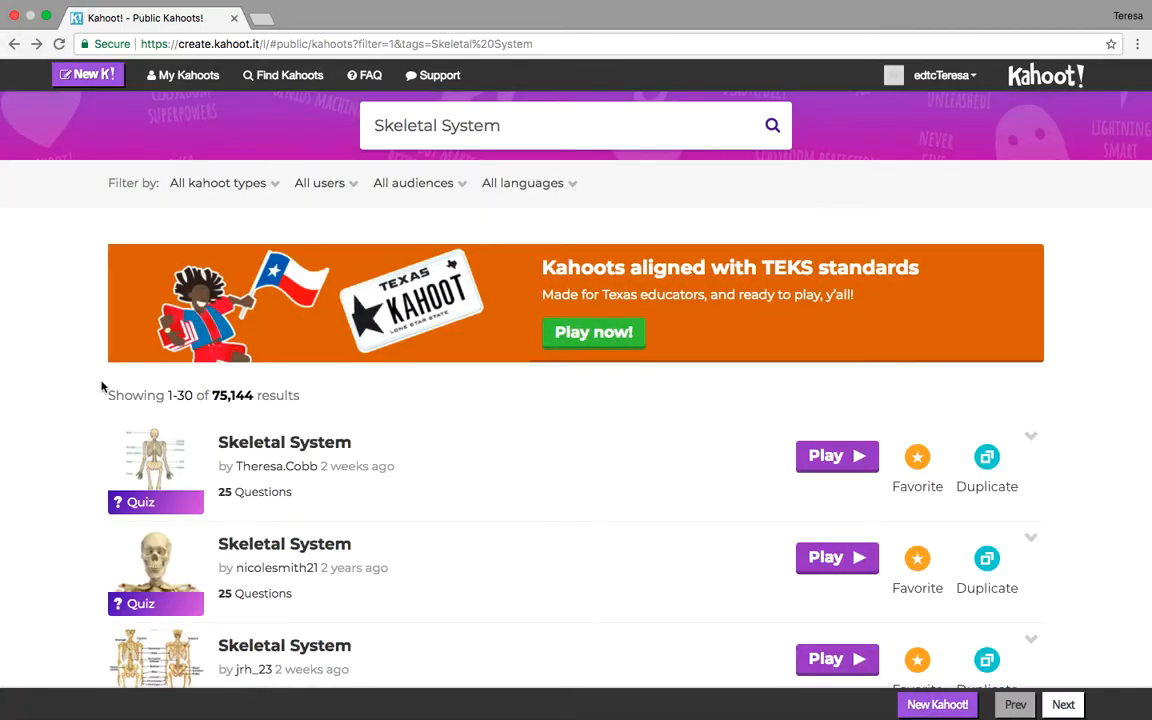
pyautogui.scroll(-3, 103, 386)
pyautogui.scroll(-1, 103, 388)
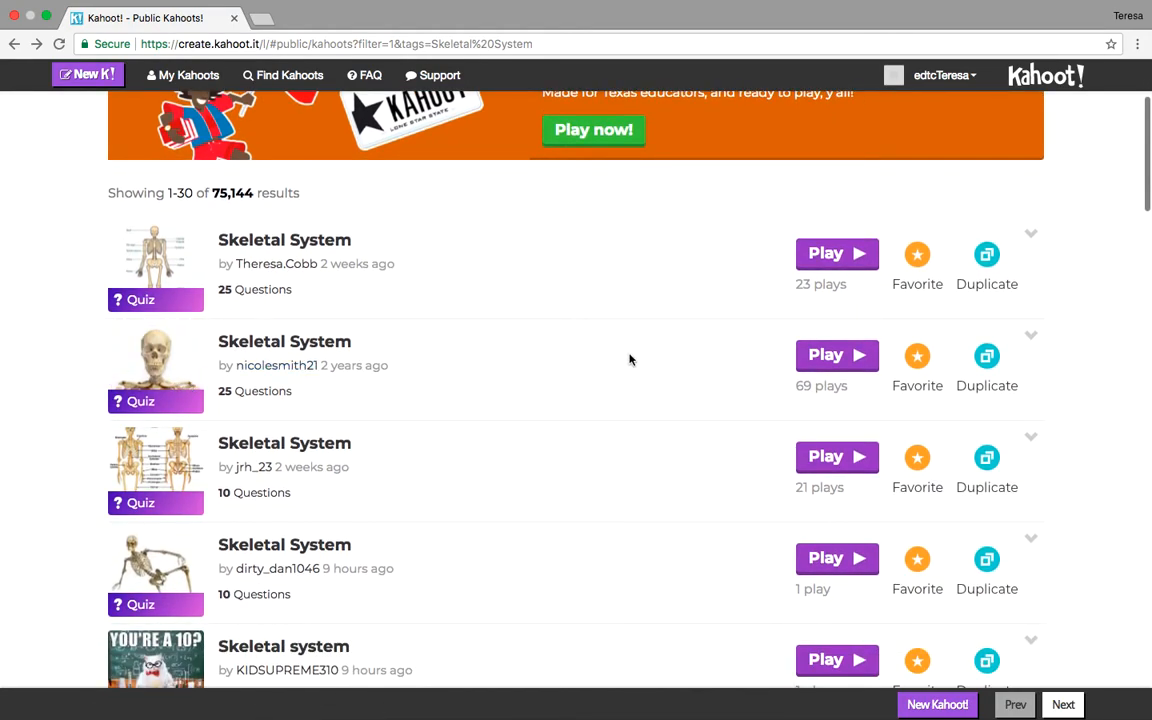
pyautogui.click(987, 360)
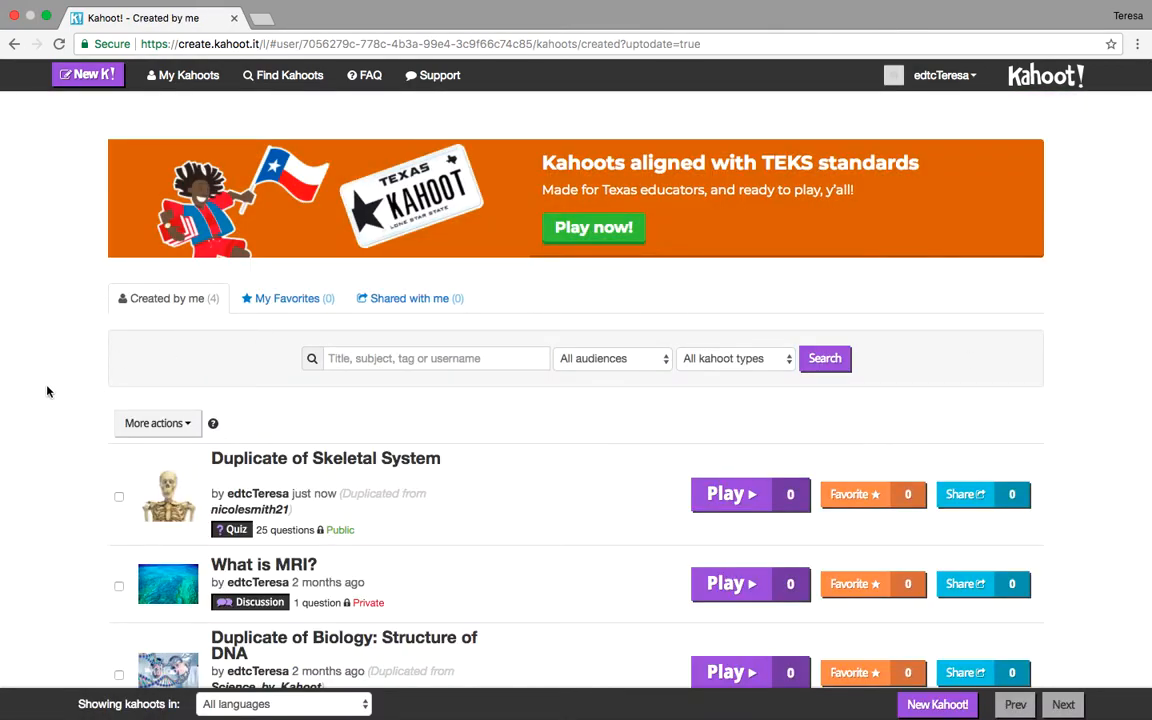
# - Open the Duplicate of Skeletal System quiz from the created kahoots for editing
pyautogui.scroll(-1, 47, 391)
pyautogui.scroll(-1, 47, 391)
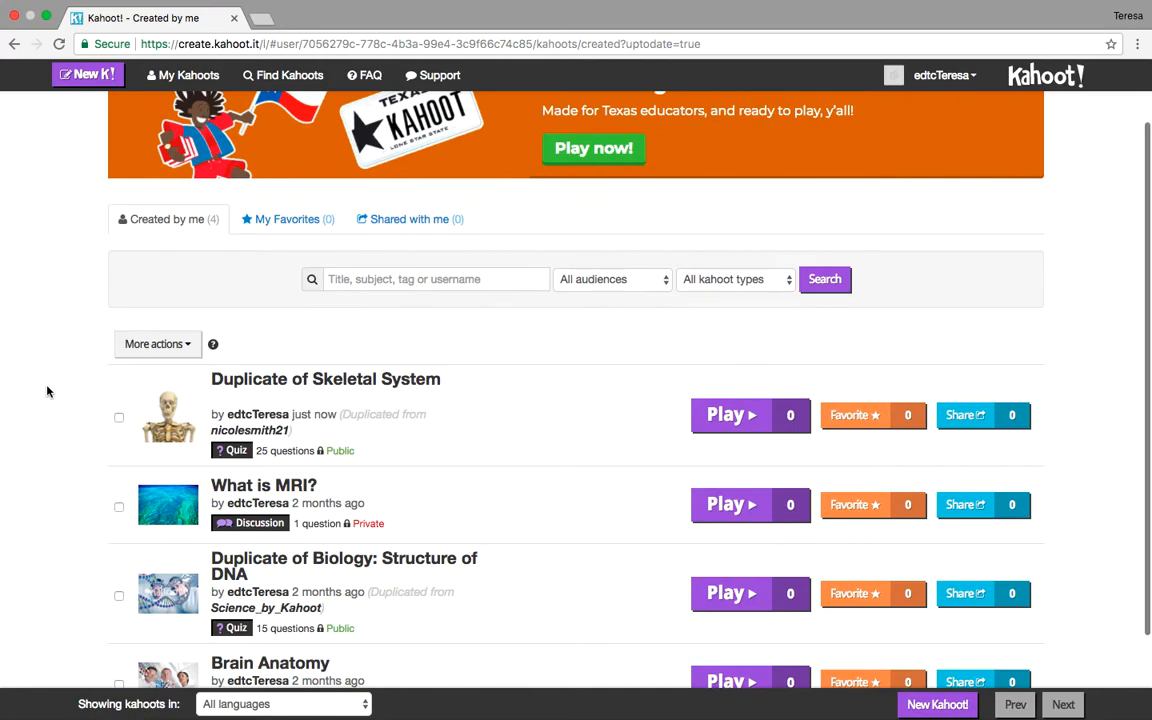
pyautogui.scroll(-1, 47, 391)
pyautogui.scroll(1, 47, 391)
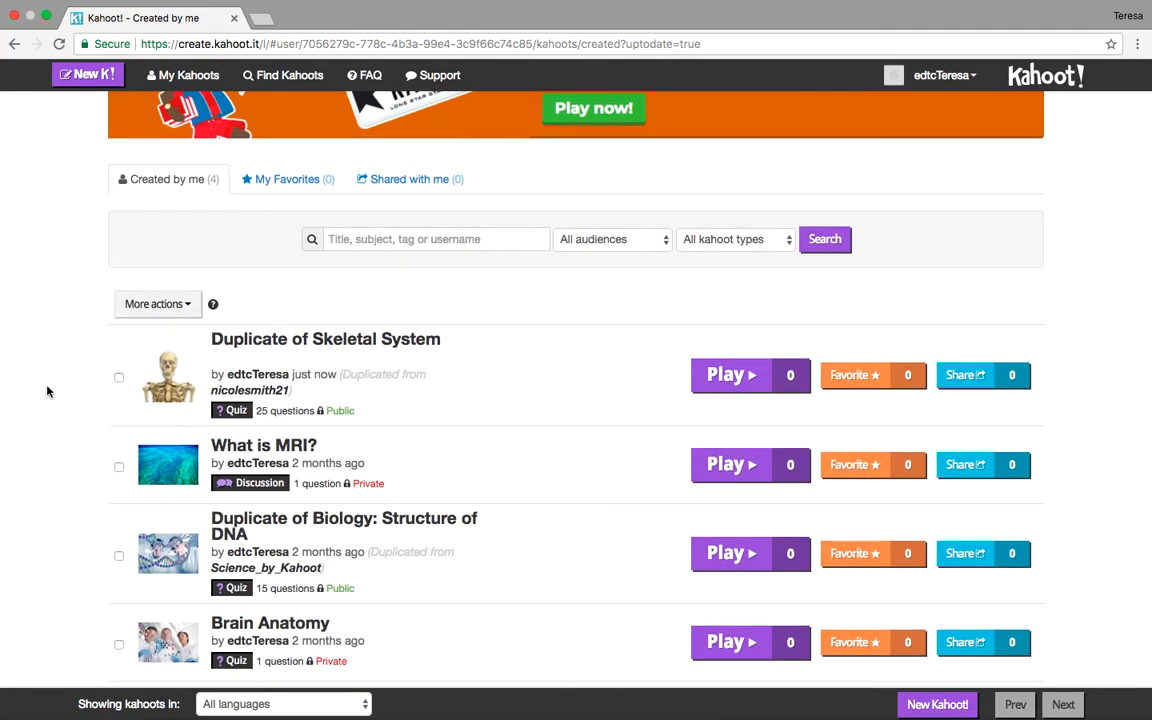
pyautogui.moveTo(273, 342)
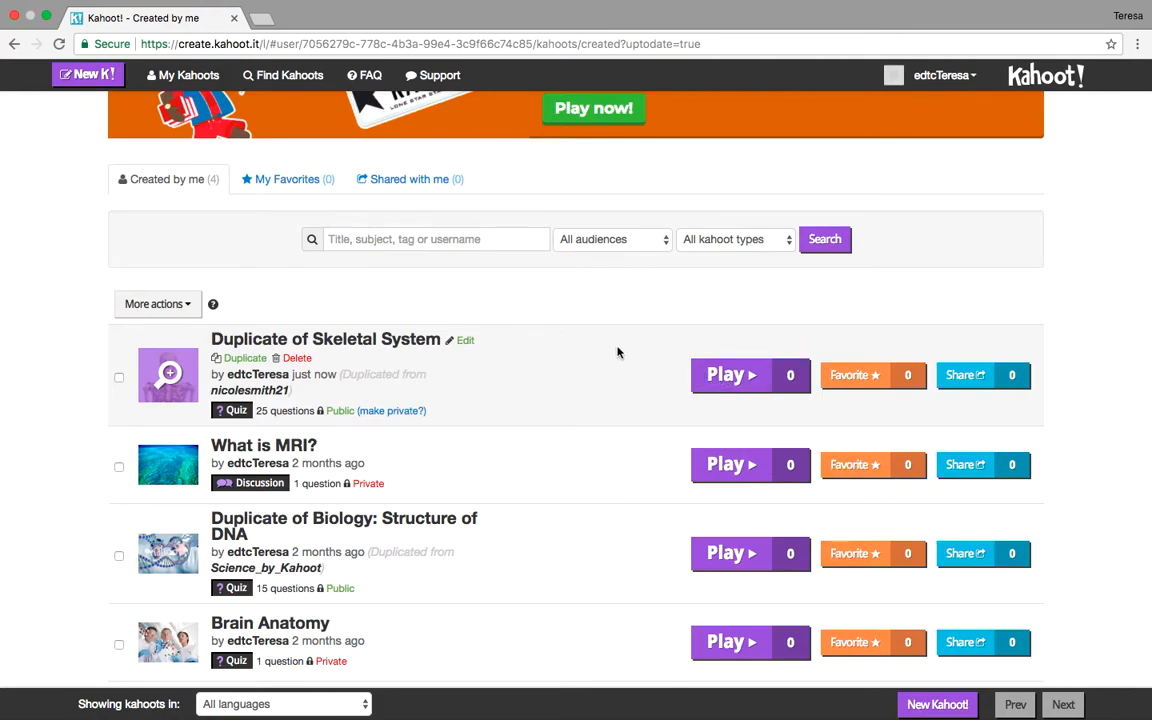
pyautogui.click(465, 341)
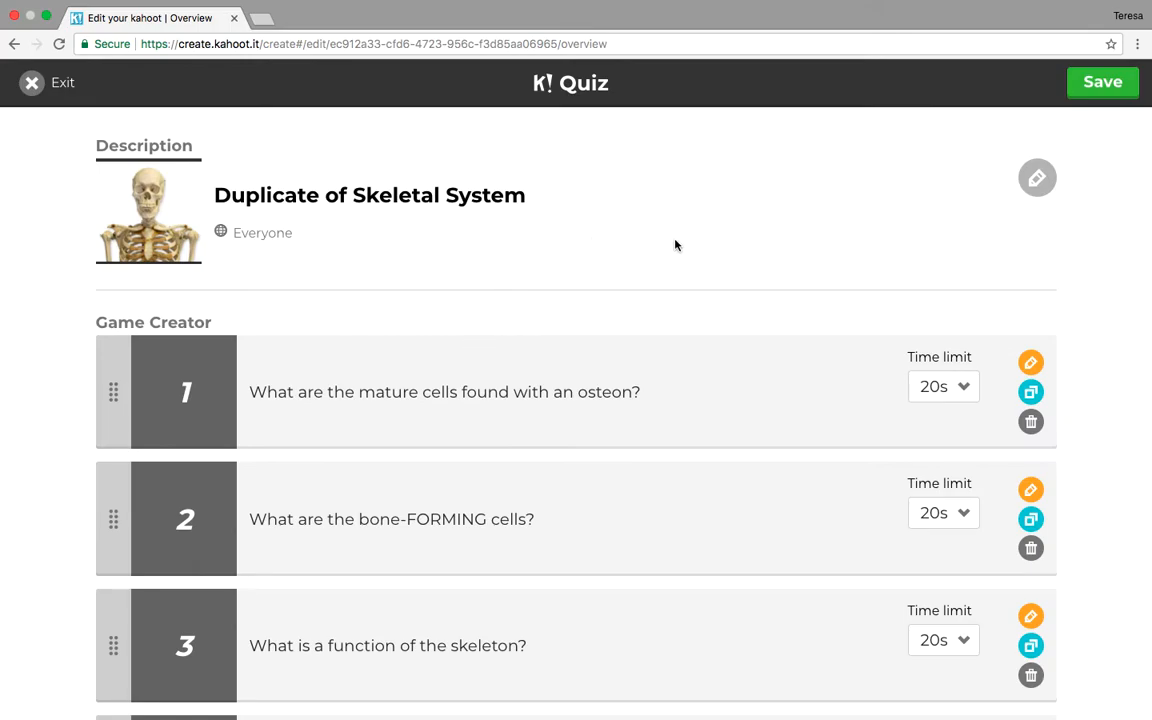
# - Set question 1's time limit to 30 seconds, then review its details in the question editor and return to the overview
pyautogui.scroll(-1, 674, 244)
pyautogui.scroll(-1, 674, 244)
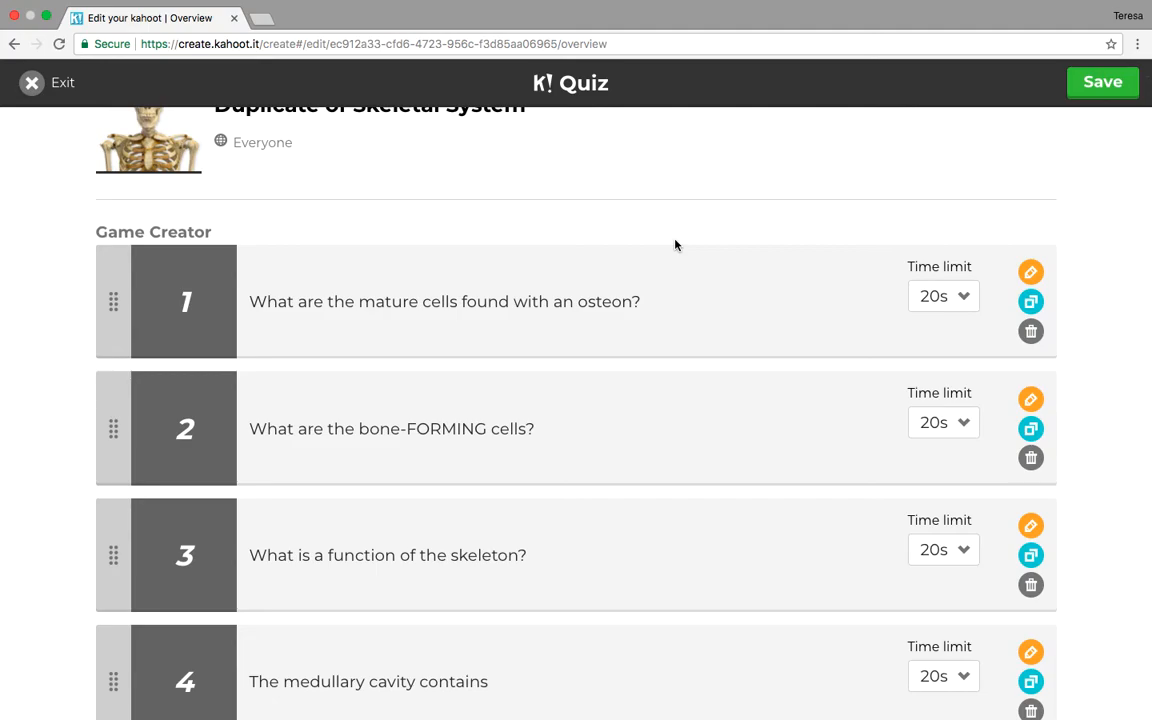
pyautogui.click(965, 296)
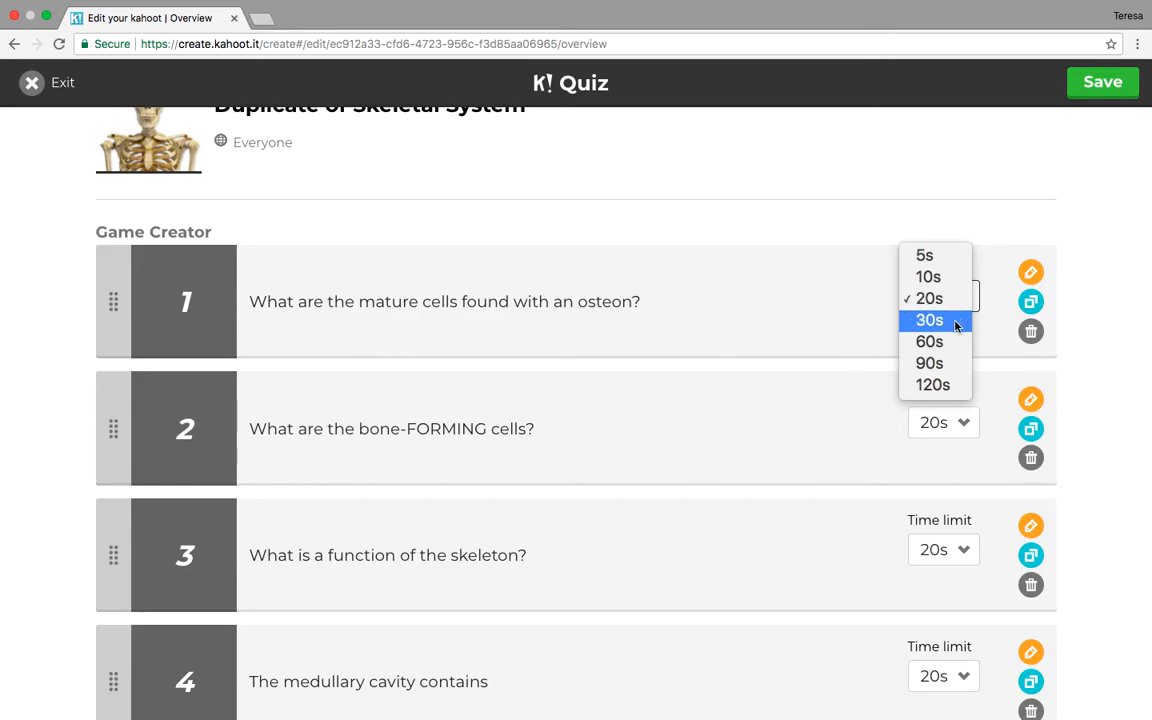
pyautogui.click(955, 325)
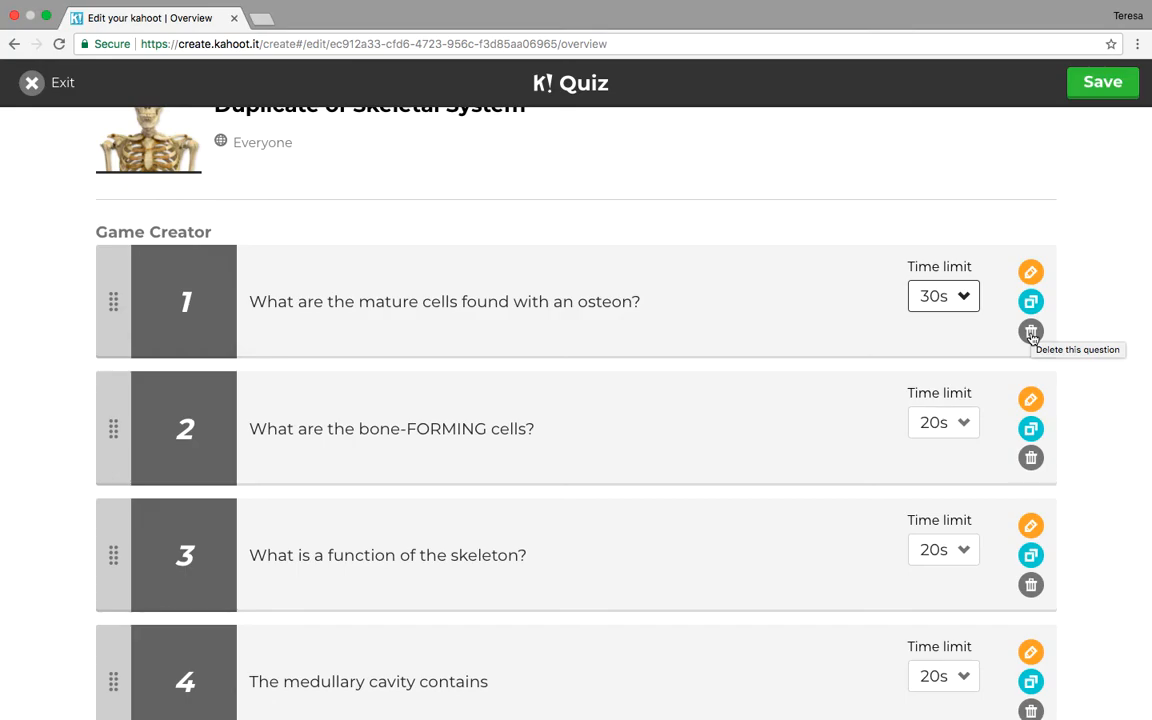
pyautogui.click(1031, 273)
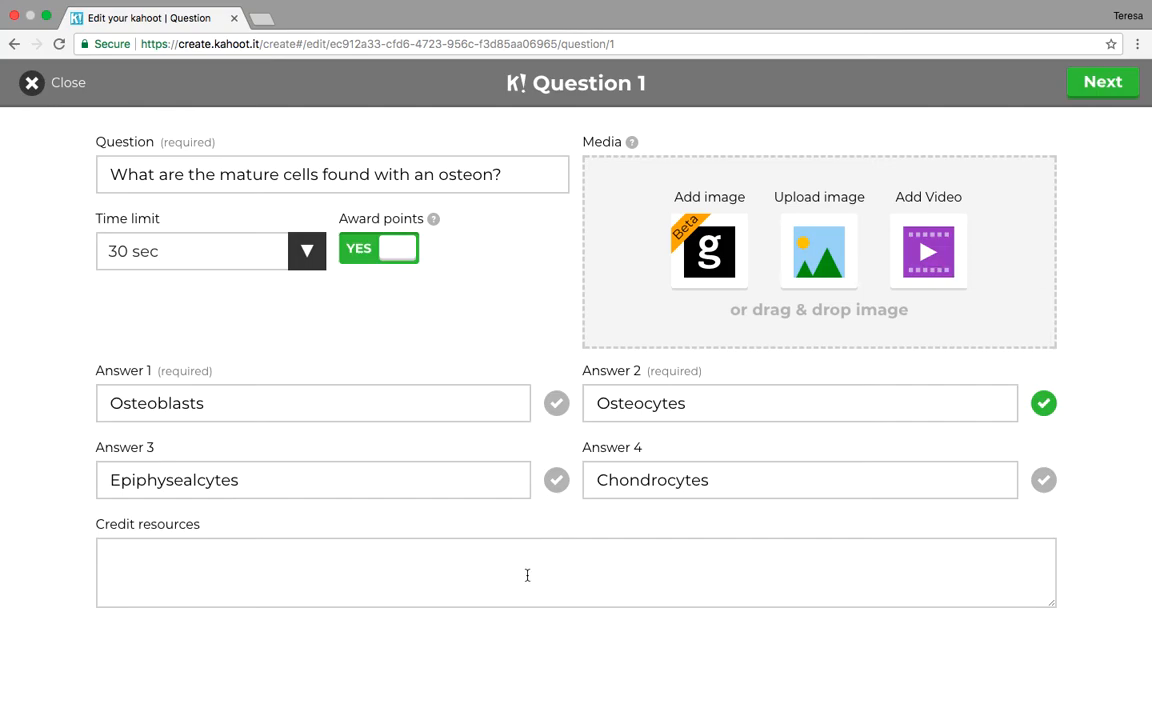
pyautogui.click(1103, 86)
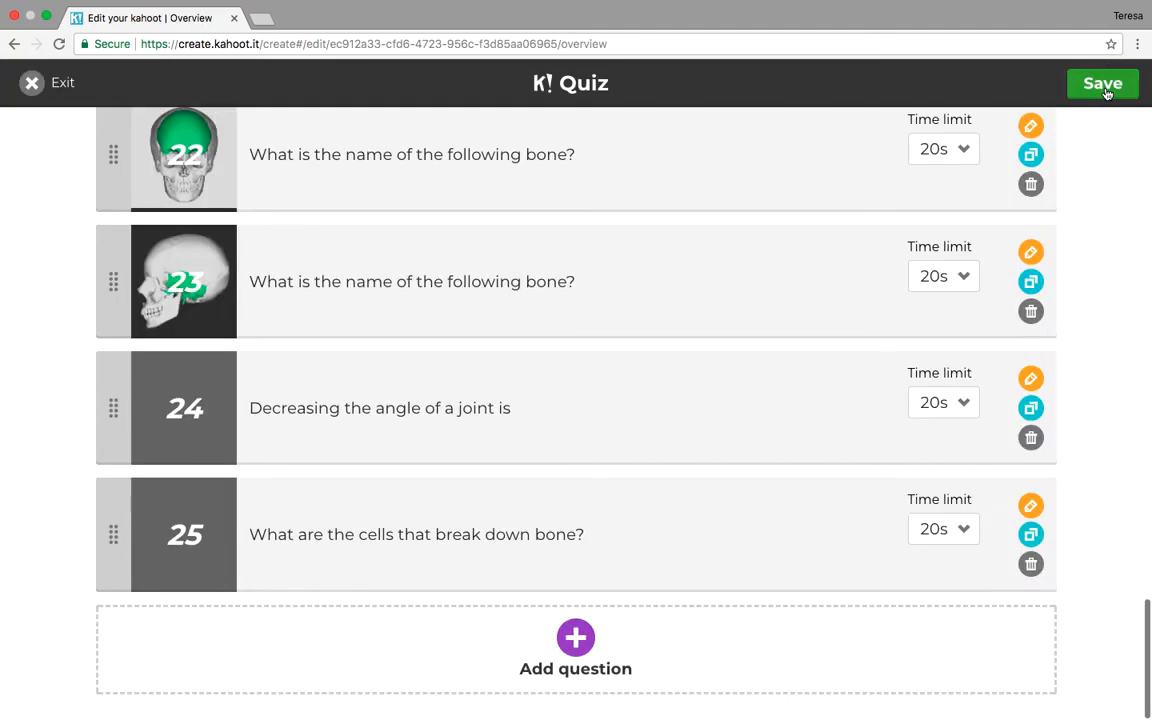
# - Save the edited quiz and finish, returning to the list of kahoots created by the account
pyautogui.scroll(12, 881, 259)
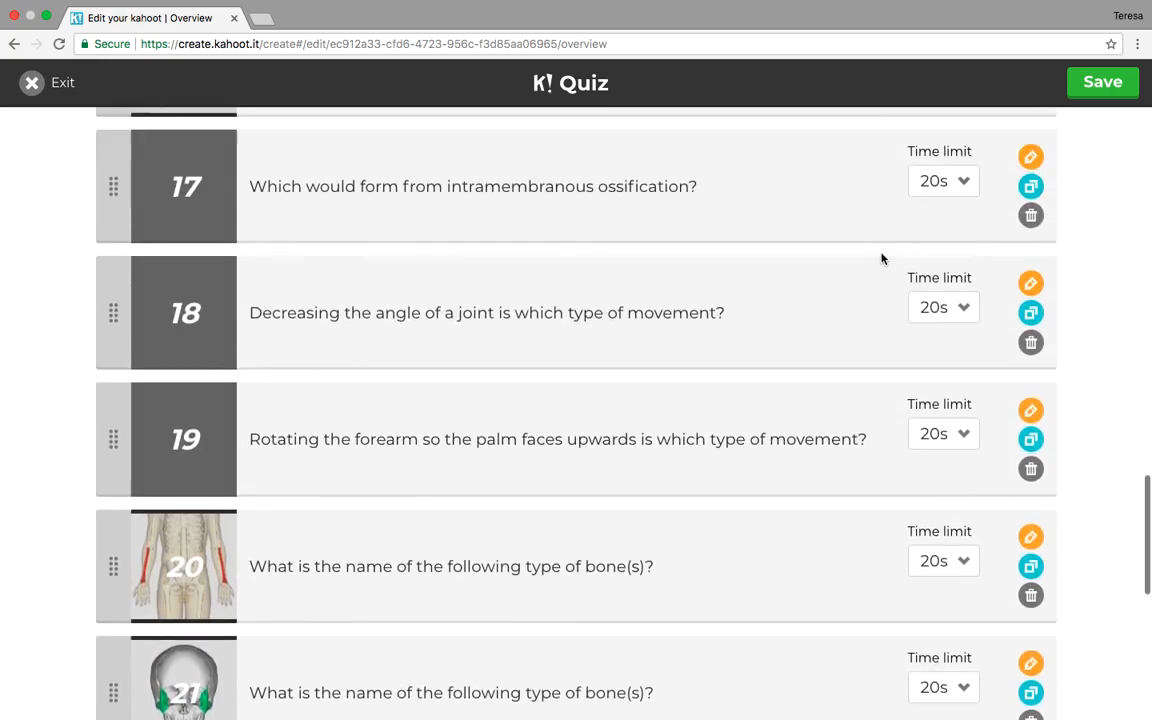
pyautogui.scroll(6, 881, 259)
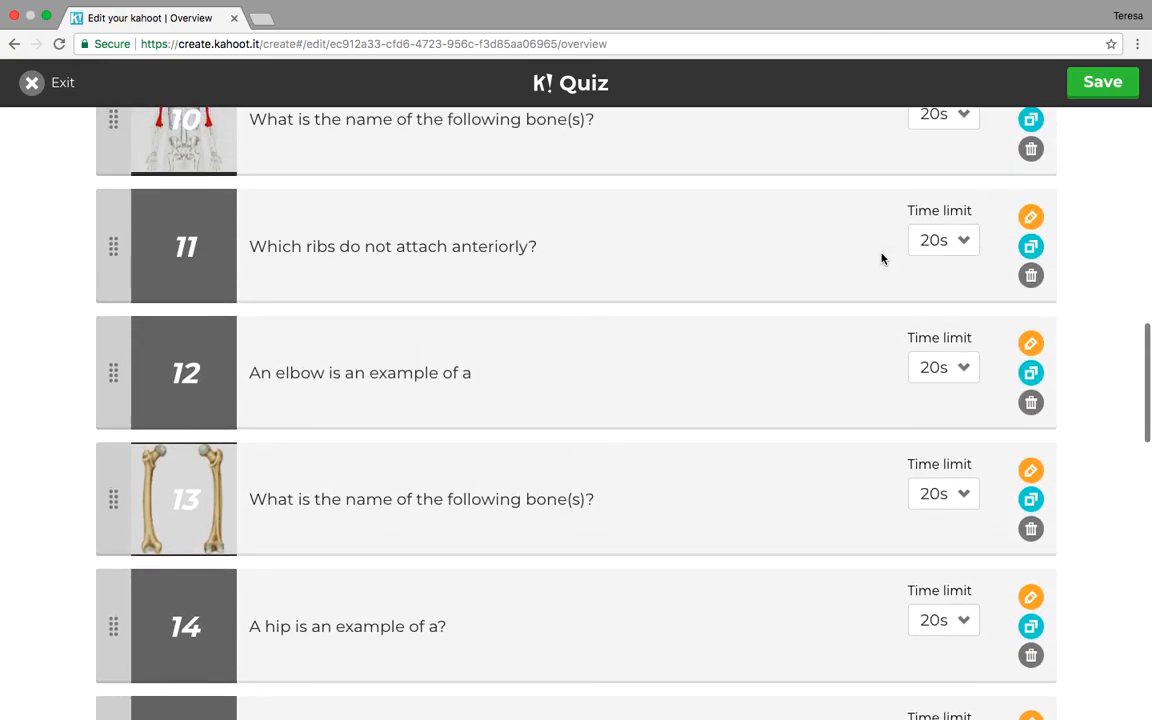
pyautogui.scroll(8, 881, 259)
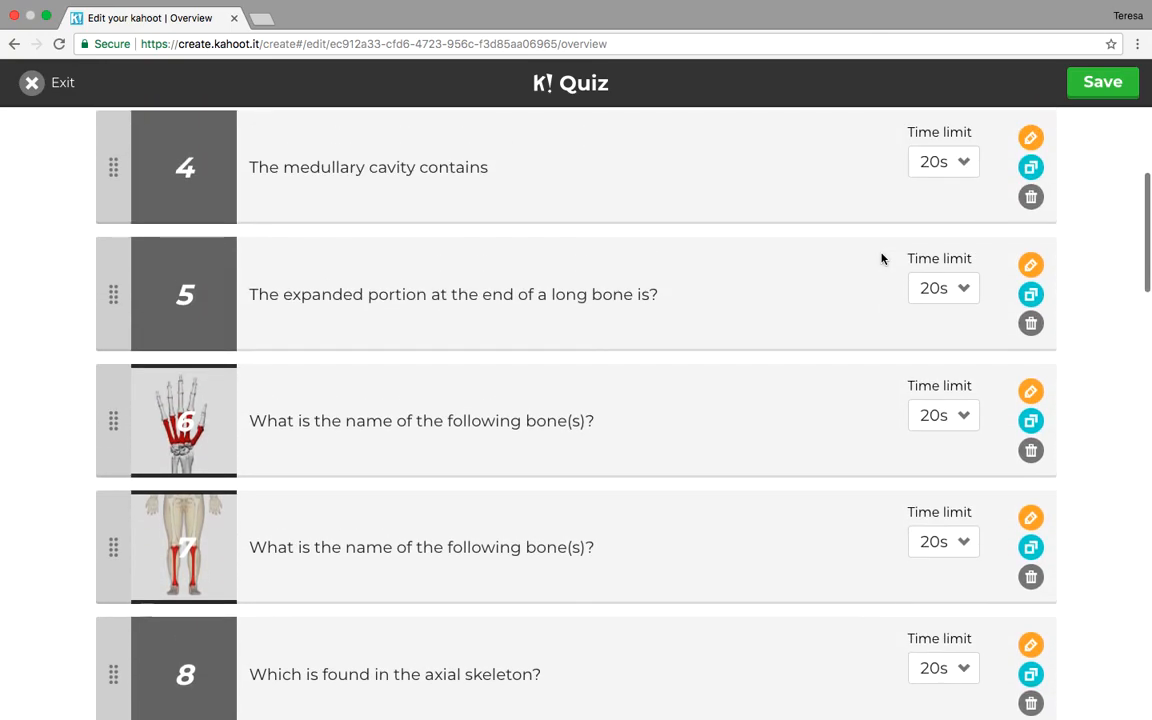
pyautogui.scroll(3, 881, 259)
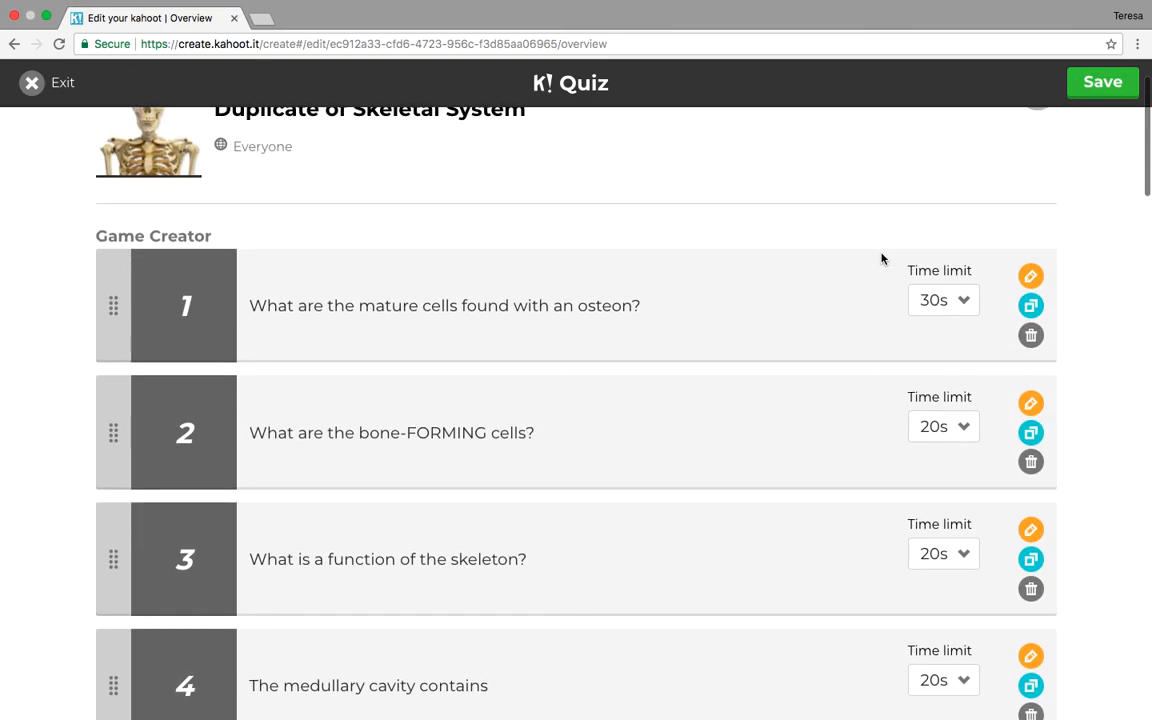
pyautogui.scroll(1, 881, 259)
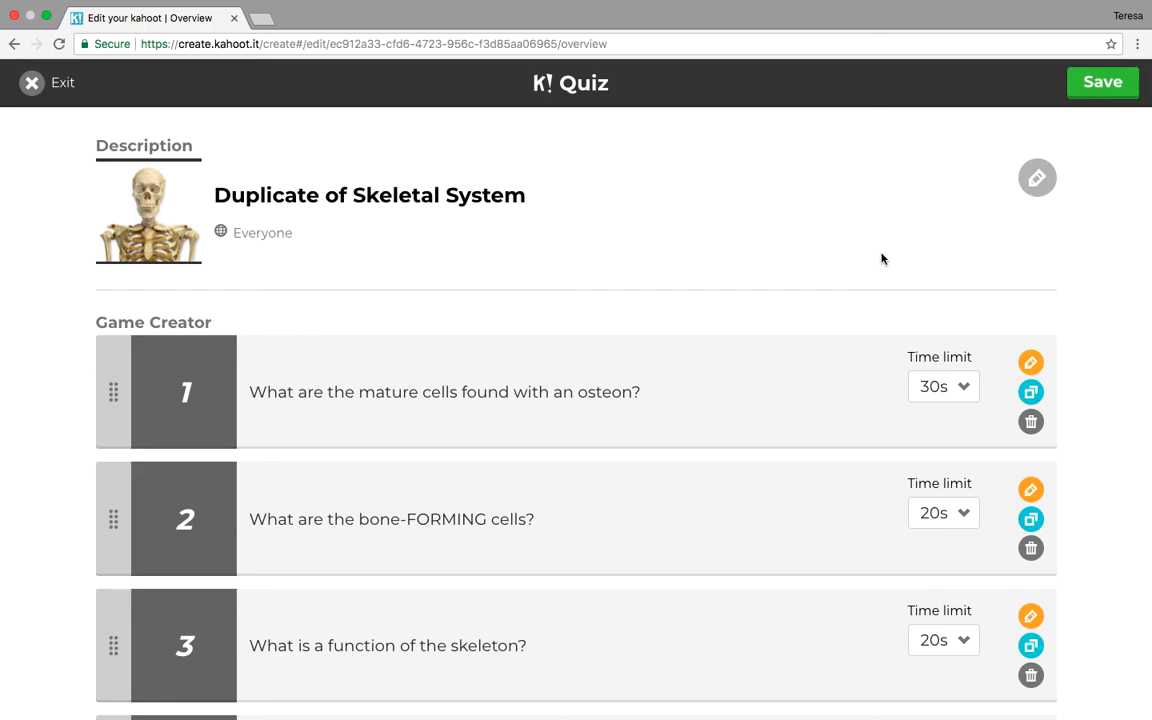
pyautogui.click(1093, 88)
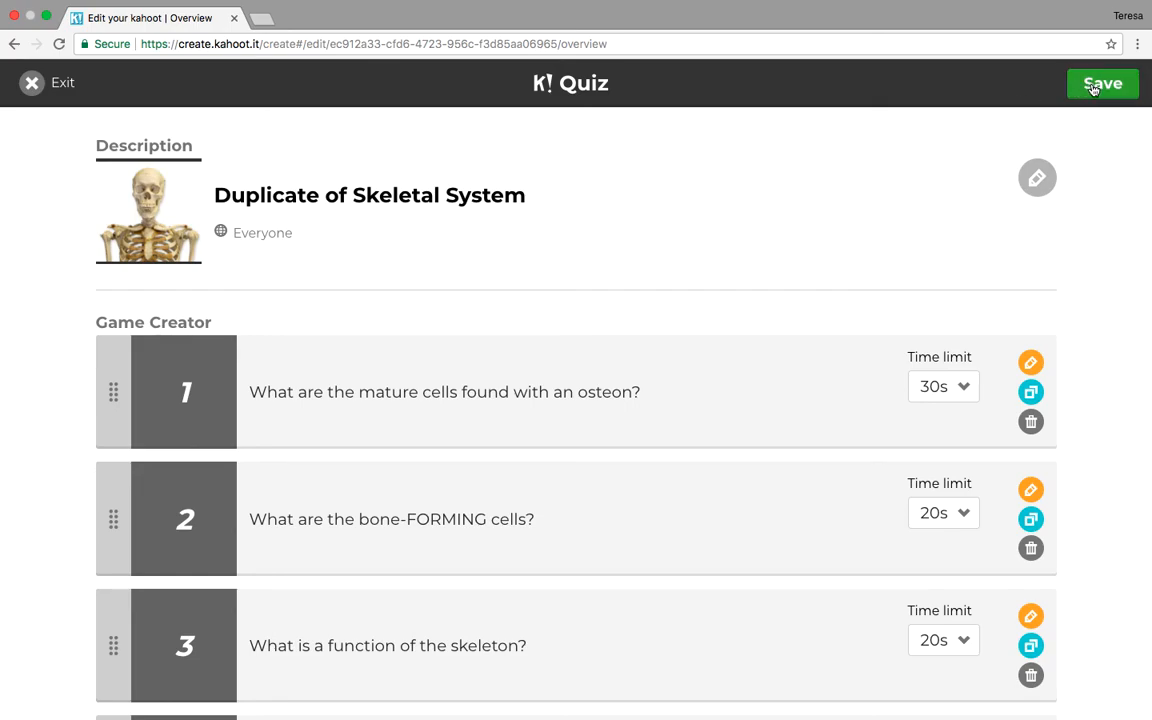
pyautogui.click(1093, 88)
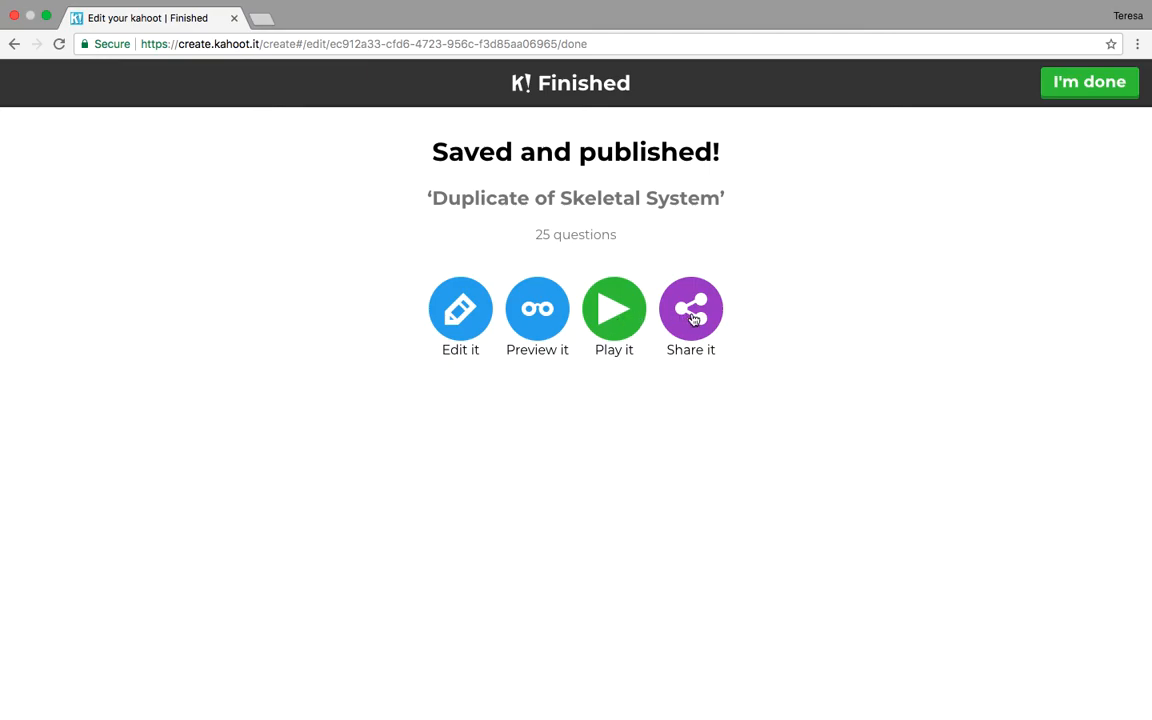
pyautogui.click(1078, 88)
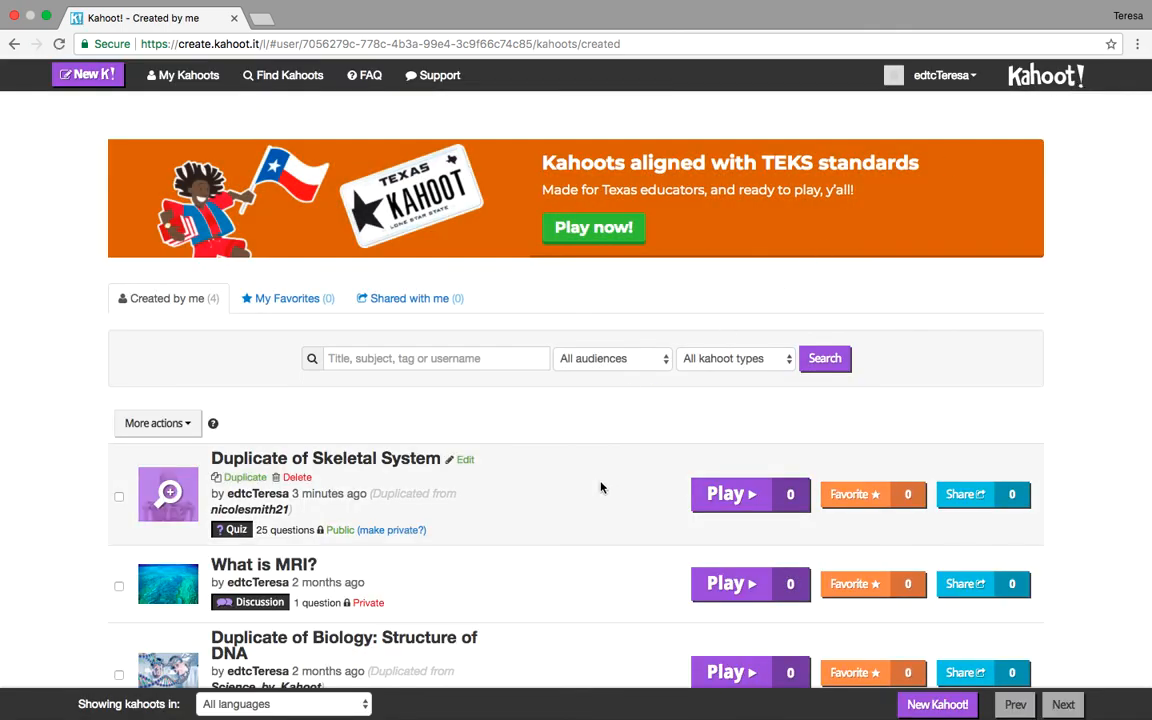
pyautogui.scroll(-2, 609, 420)
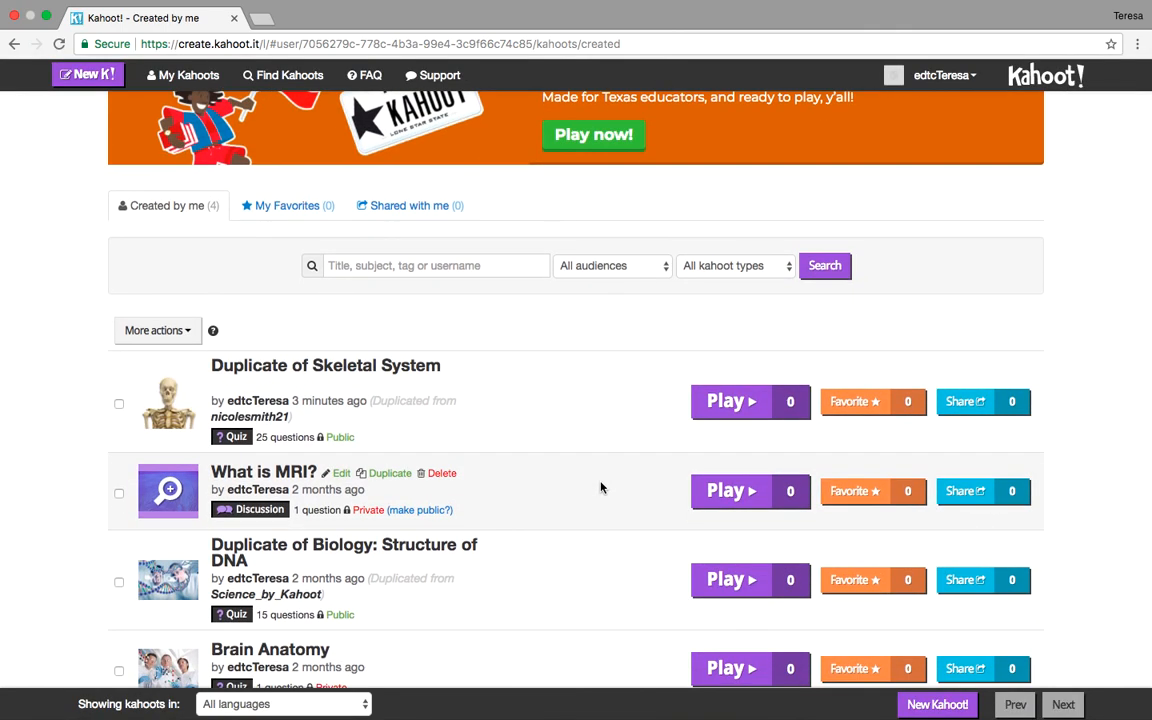
pyautogui.scroll(2, 595, 422)
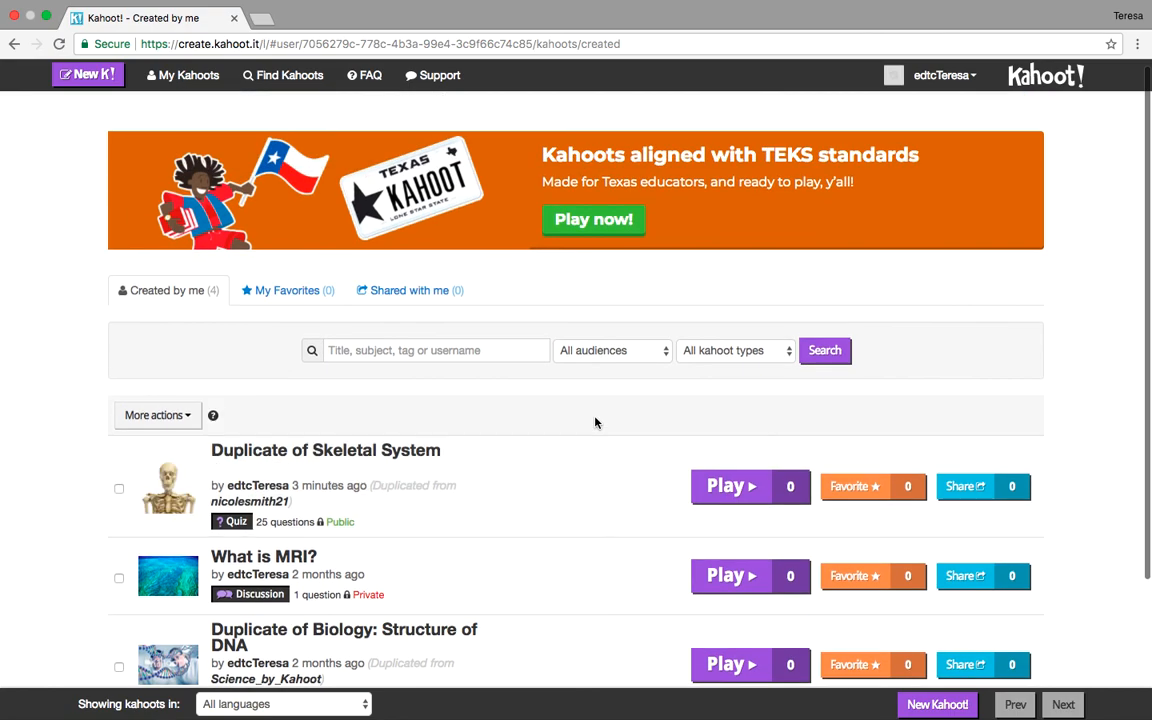